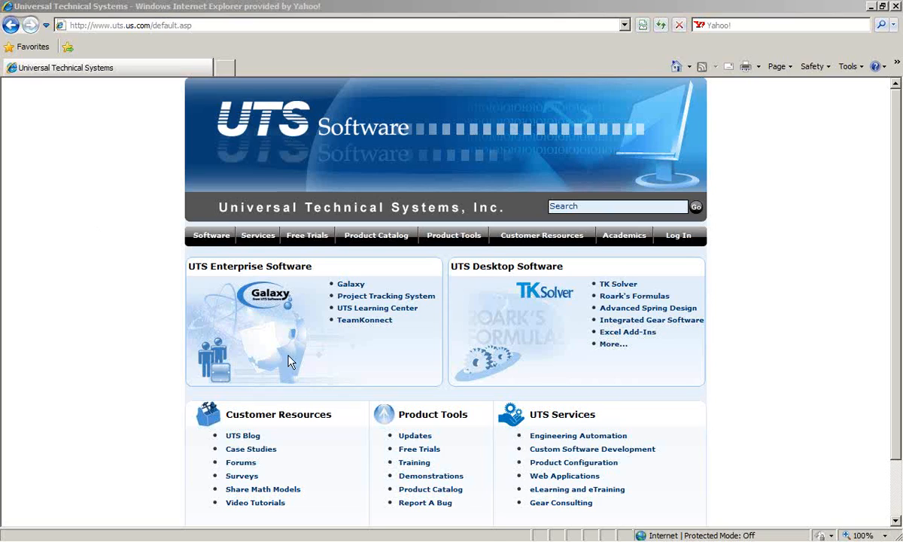
# Switch to Advanced Spring Design and activate the cylindrical round-wire compression spring form
pyautogui.moveTo(487, 540)
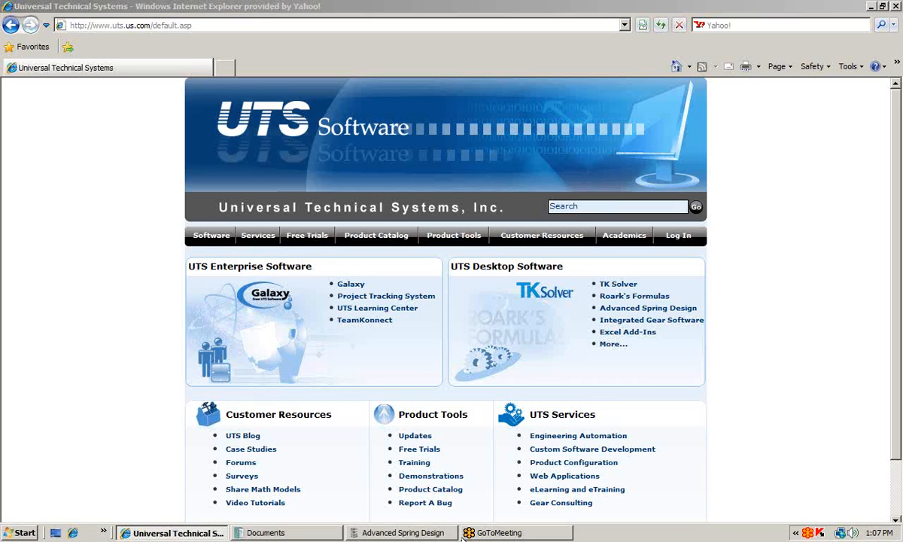
pyautogui.click(402, 533)
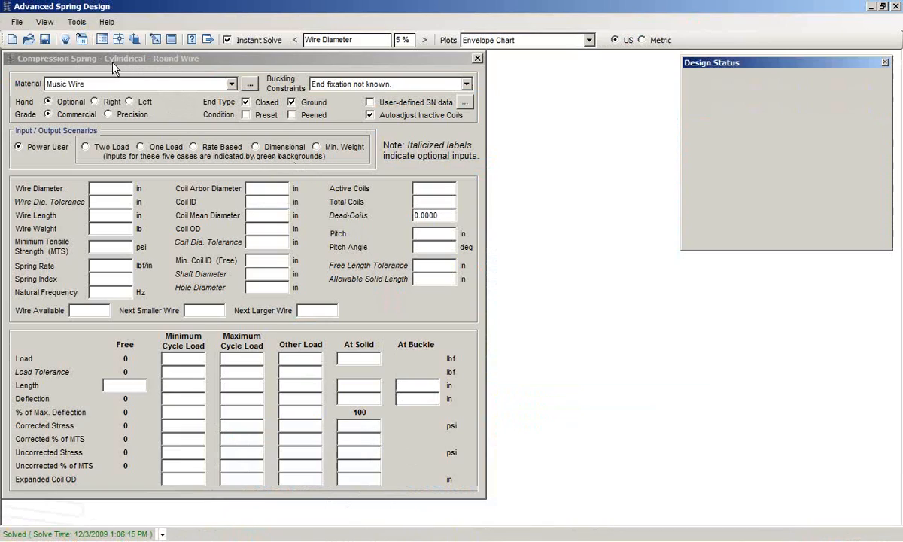
pyautogui.click(172, 64)
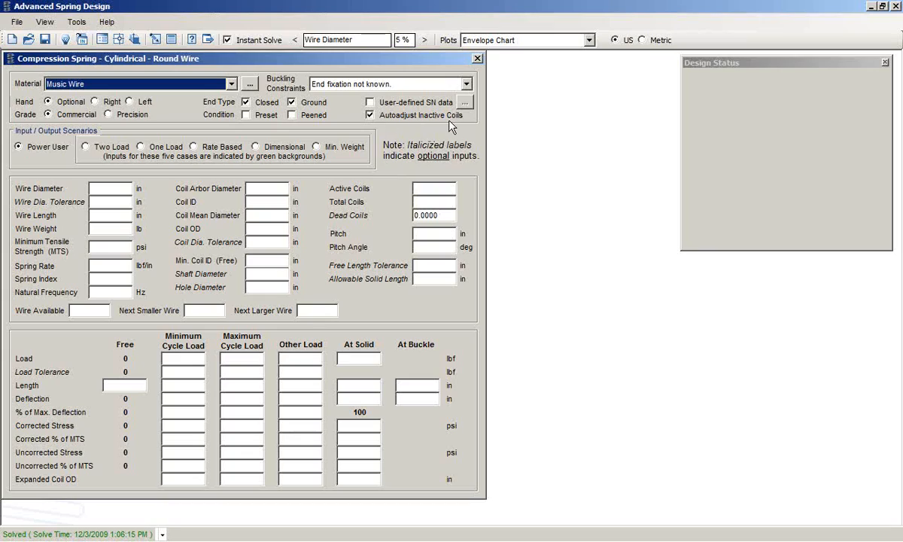
# Set the compression spring's active coils to 3 and solve
pyautogui.click(426, 189)
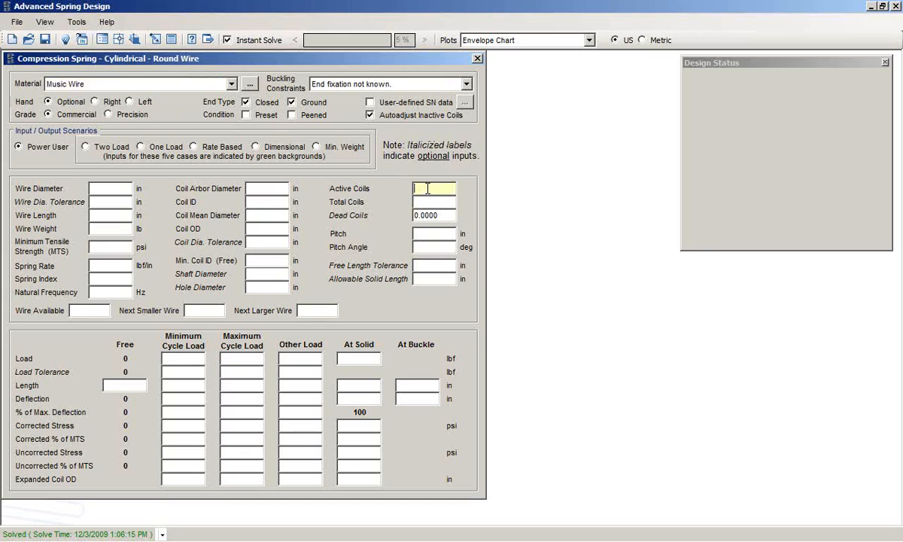
pyautogui.write('3')
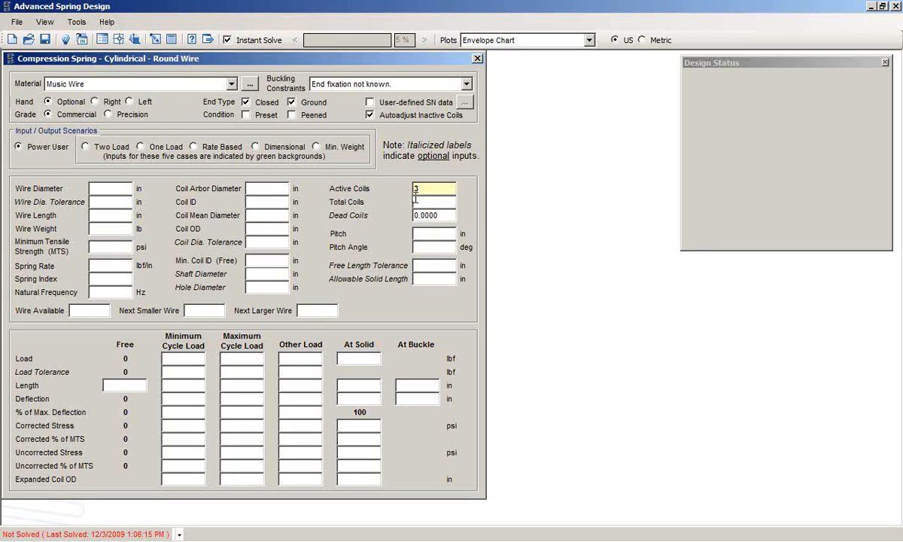
pyautogui.press('Return')
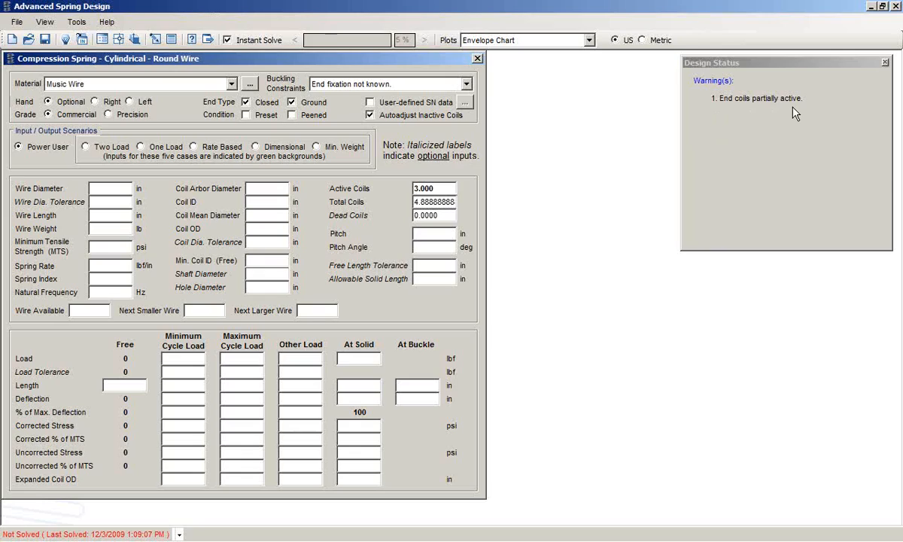
# Change the spring's number of active coils to 5
pyautogui.click(418, 188)
pyautogui.write('5')
pyautogui.press('Return')
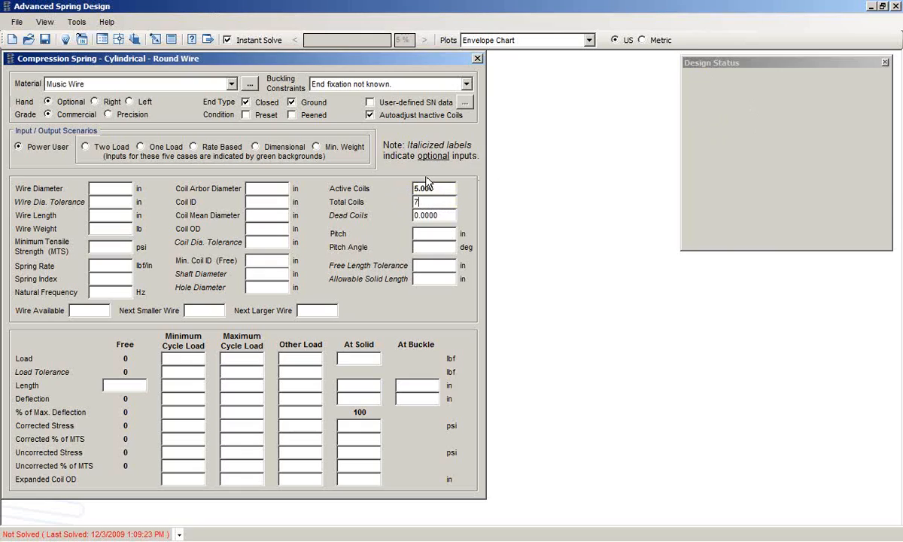
pyautogui.click(445, 215)
# Set the spring's active coils to 6
pyautogui.click(440, 189)
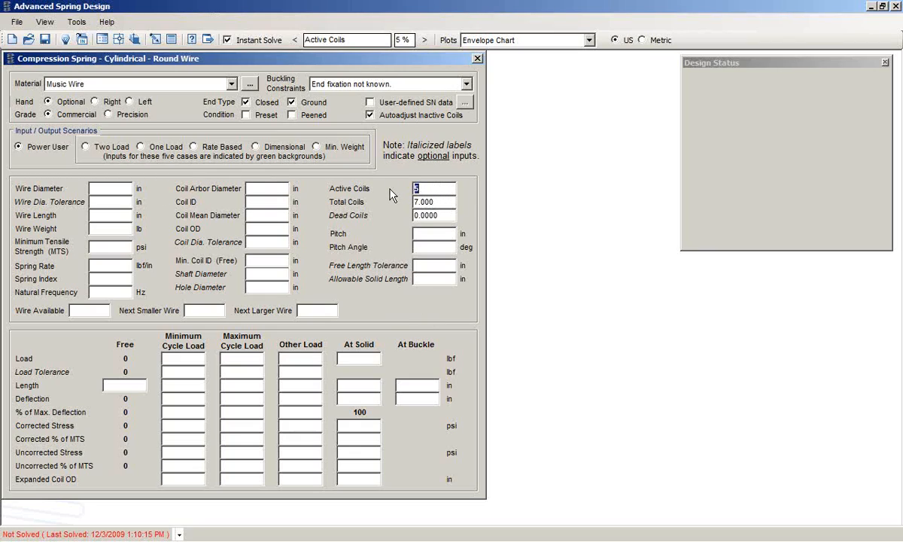
pyautogui.write('6')
pyautogui.press('Return')
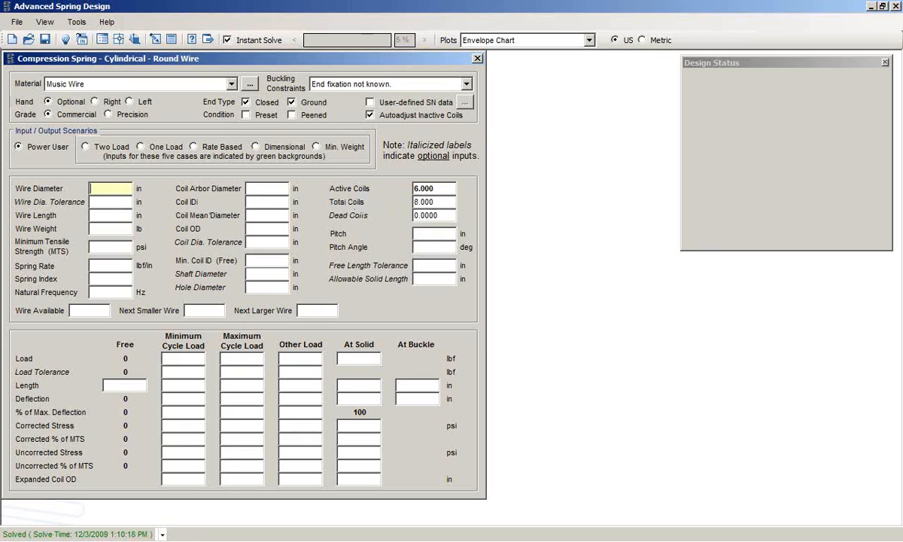
# Define the spring geometry with a wire diameter of 0.1 in, a coil OD of 1 in and a free length of 2 in
pyautogui.write('.1')
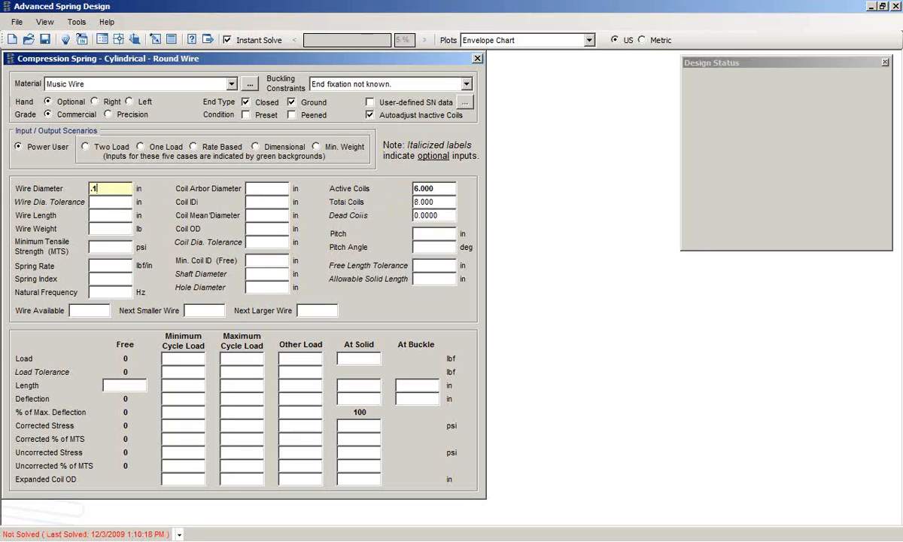
pyautogui.click(274, 229)
pyautogui.write('1')
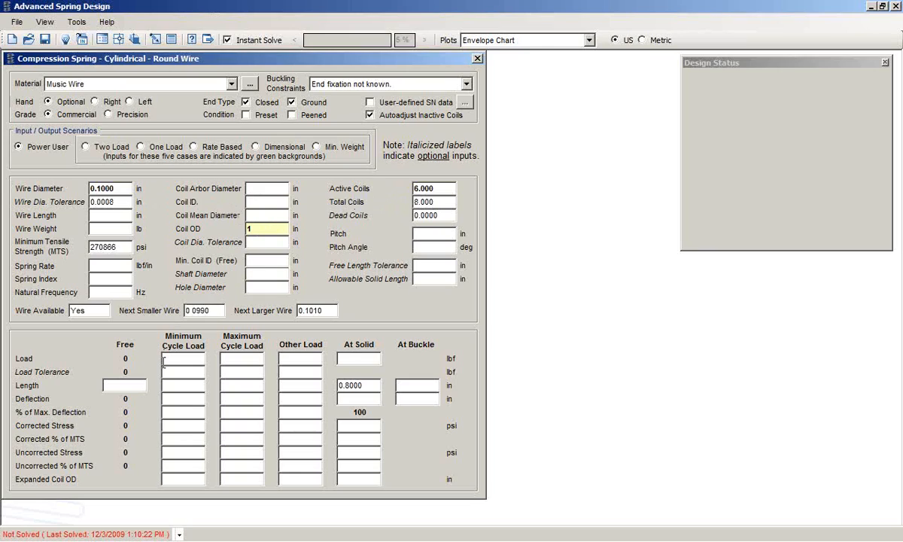
pyautogui.click(131, 387)
pyautogui.write('2')
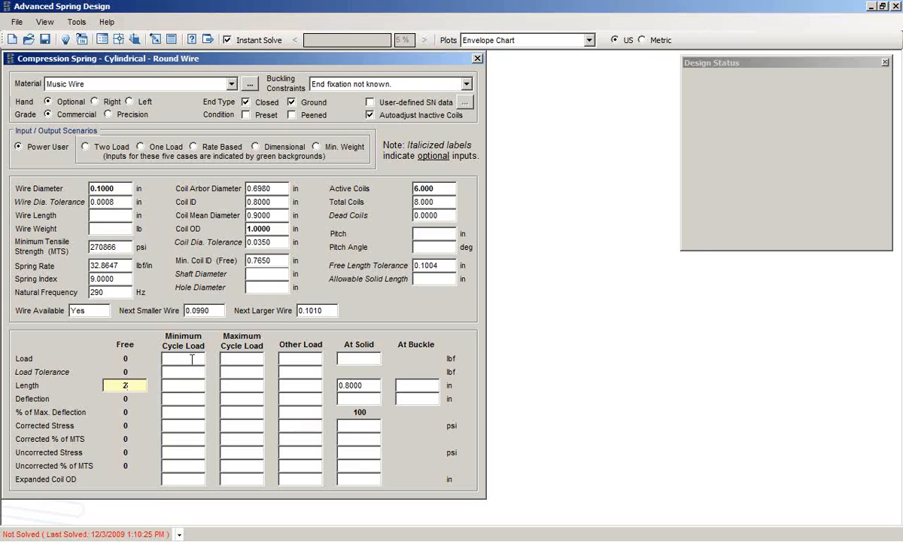
# Enter a minimum cycle load of 13 lbf and a maximum cycle load of 26 lbf
pyautogui.click(182, 358)
pyautogui.write('13')
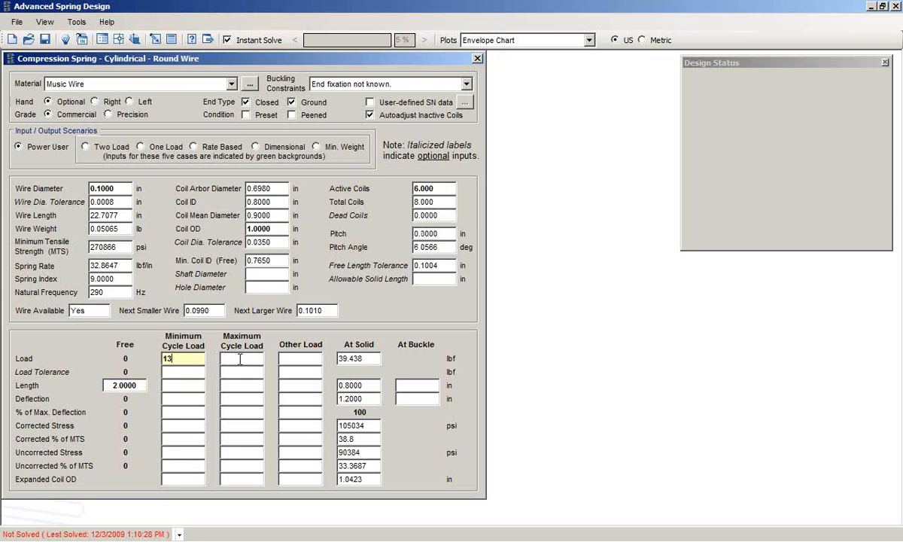
pyautogui.press('Tab')
pyautogui.write('26')
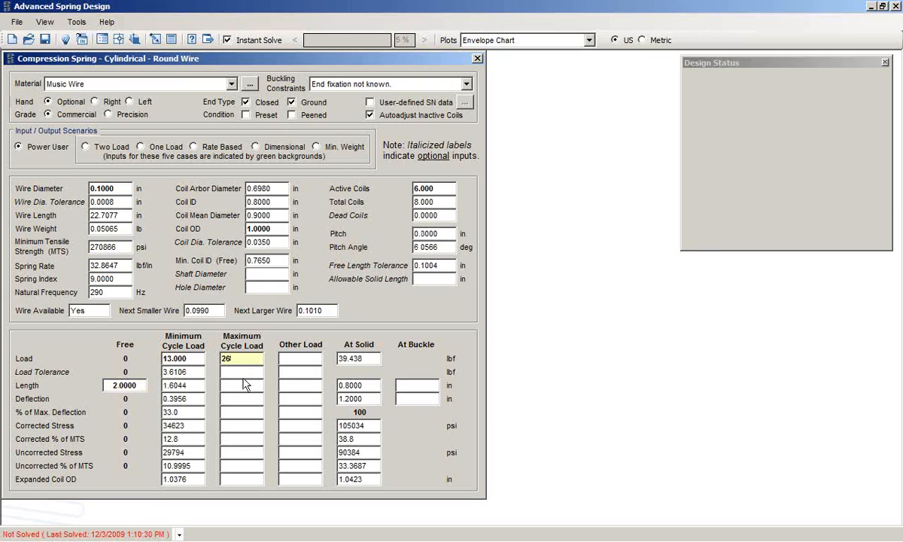
pyautogui.click(241, 371)
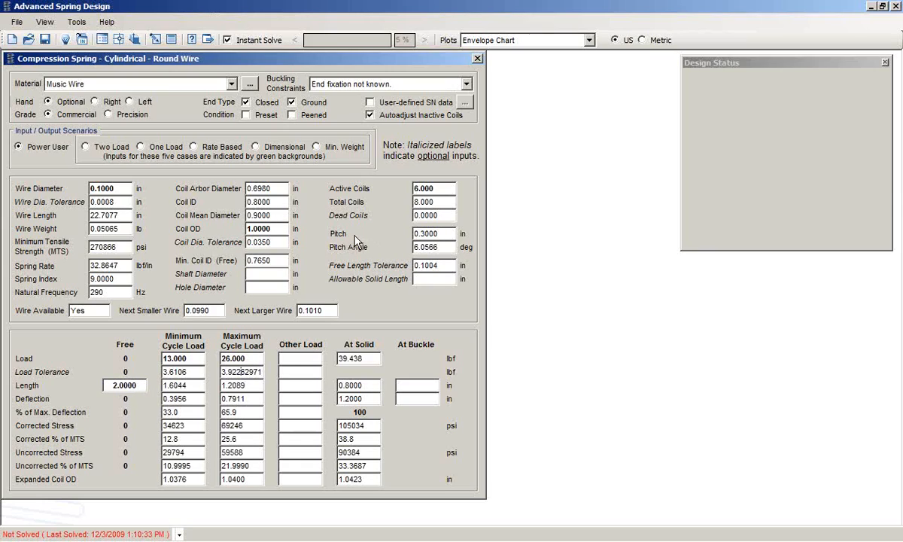
# Plot the Fatigue Strength Diagram and place its window beside the spring form
pyautogui.click(556, 41)
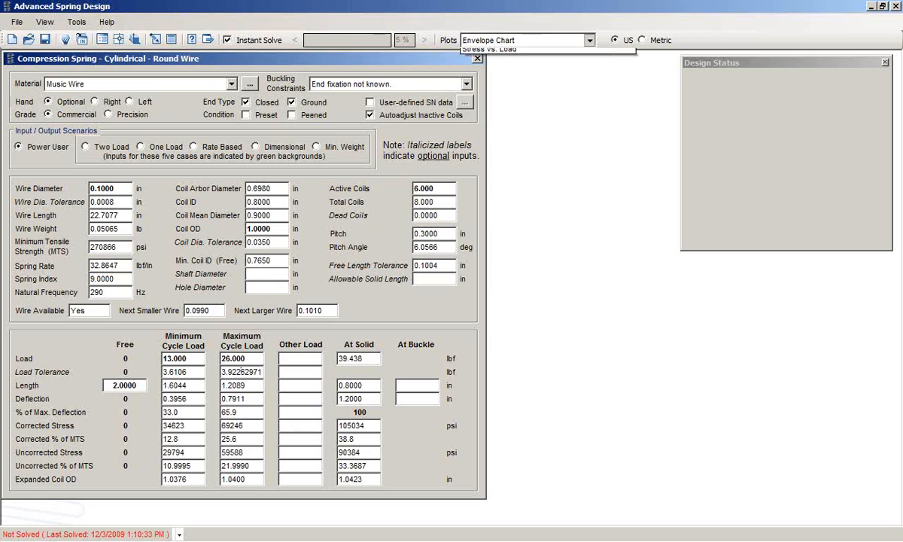
pyautogui.click(500, 64)
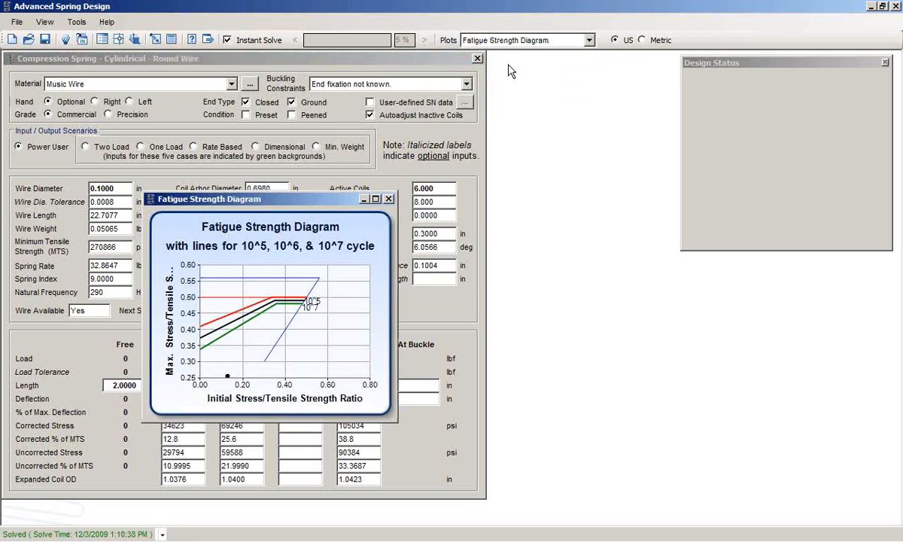
pyautogui.moveTo(301, 198); pyautogui.dragTo(496, 90)
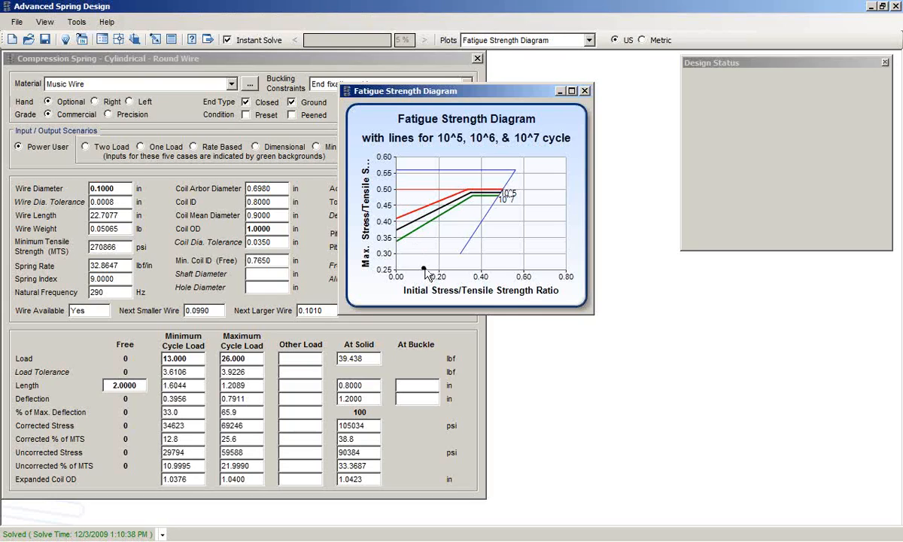
pyautogui.moveTo(477, 92); pyautogui.dragTo(629, 195)
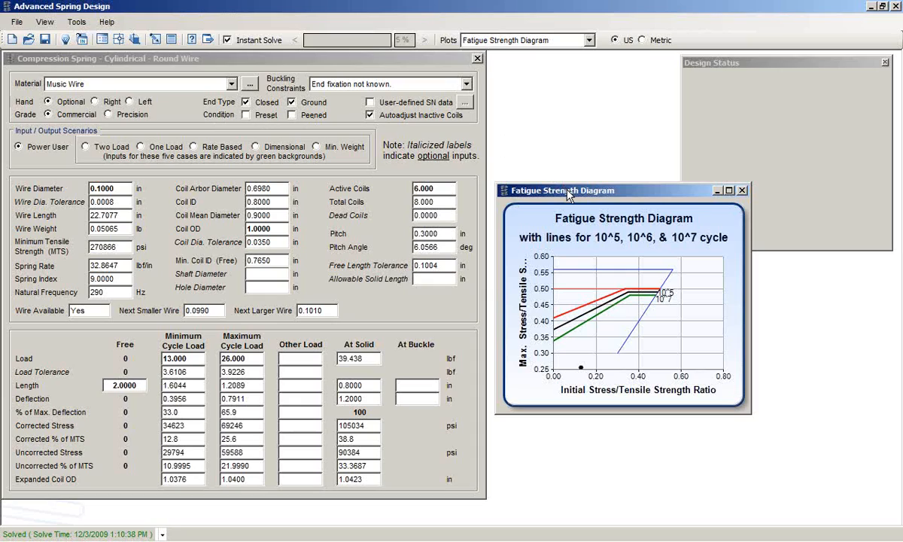
# Enable user-defined SN data for the spring and bring the Design Status window forward
pyautogui.click(351, 101)
pyautogui.click(369, 103)
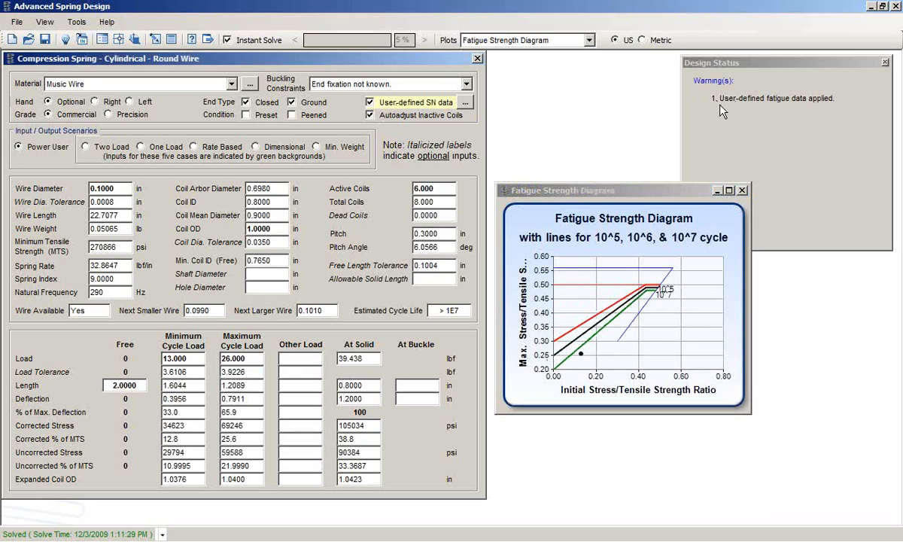
pyautogui.click(767, 107)
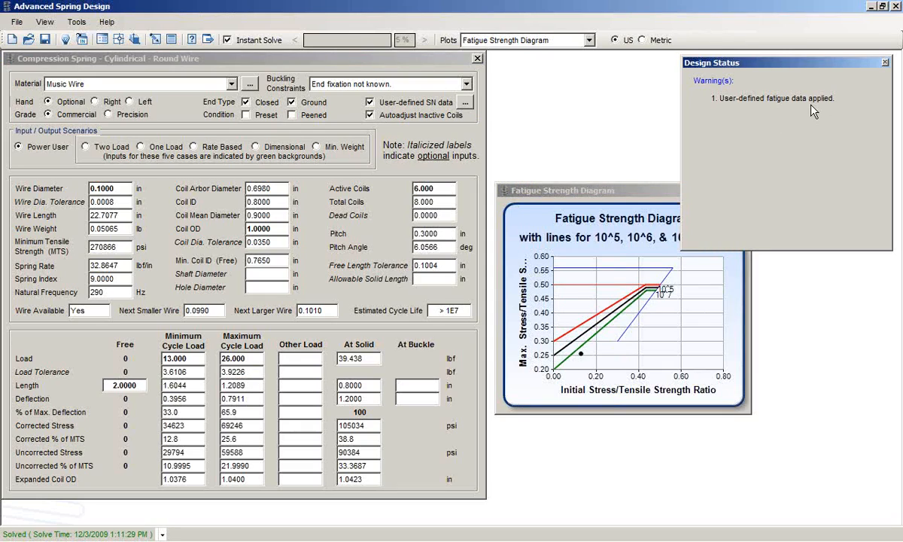
# Set the SN data's % of tensile strength to 25 for 100000 cycles, 19 for 1000000 and 12 for 1E7, and solve
pyautogui.click(464, 105)
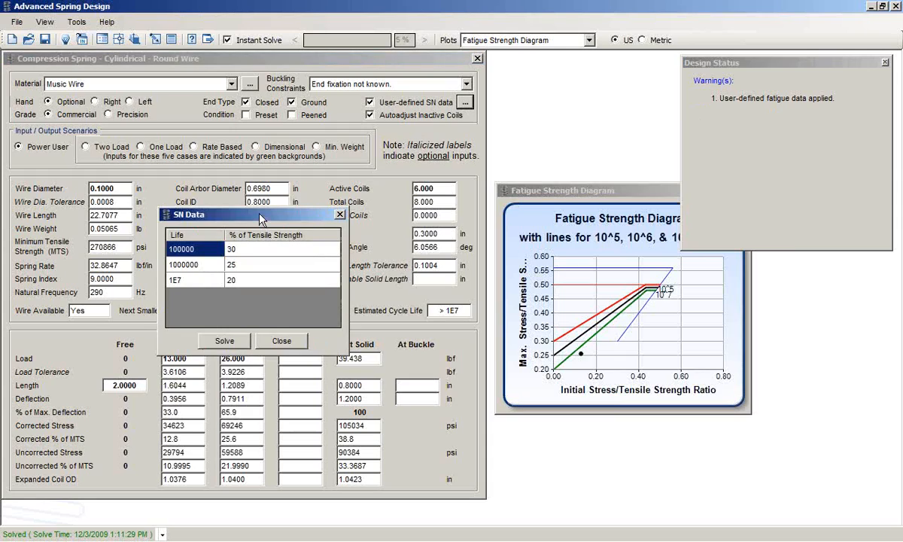
pyautogui.moveTo(261, 219); pyautogui.dragTo(225, 168)
pyautogui.click(204, 200)
pyautogui.write('80')
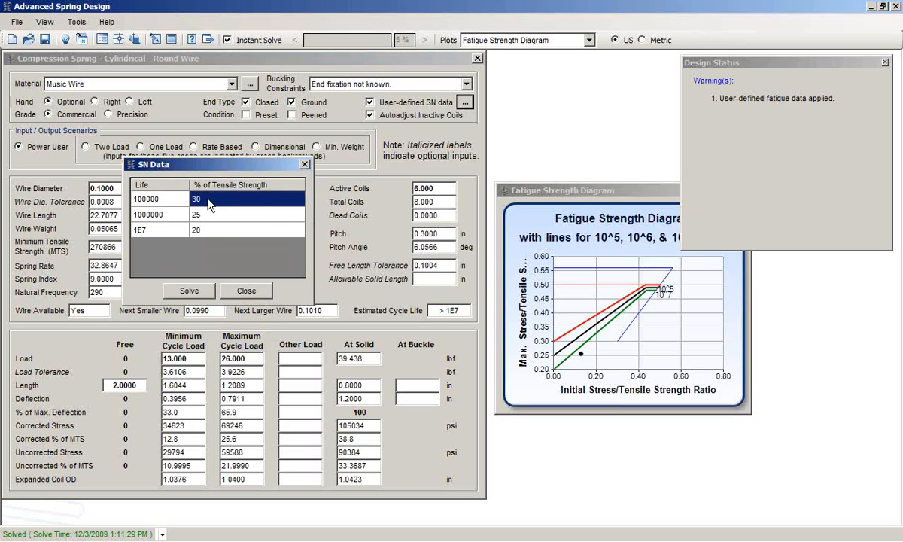
pyautogui.write('25')
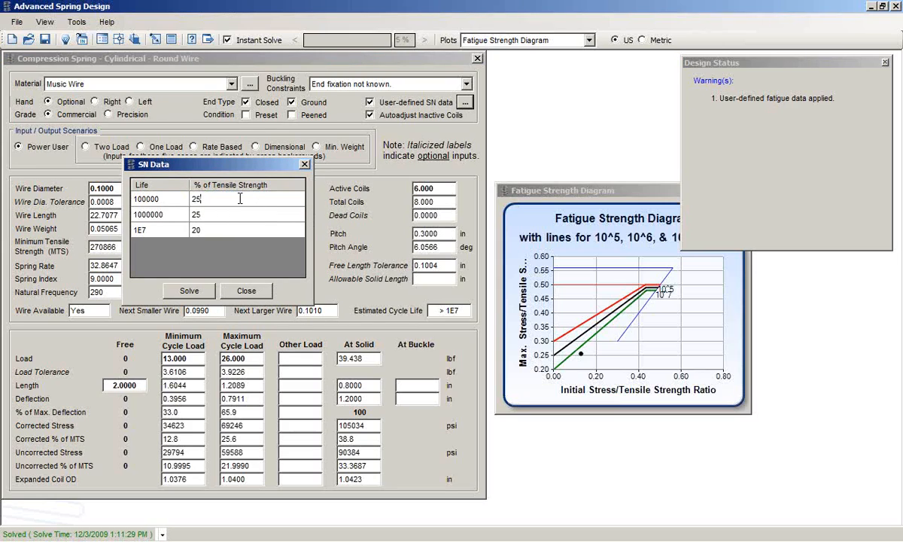
pyautogui.click(209, 219)
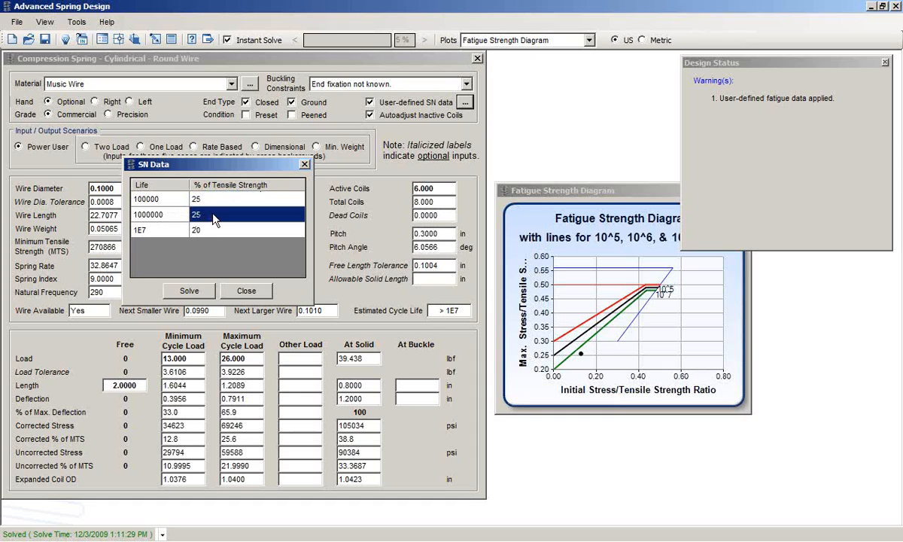
pyautogui.write('19')
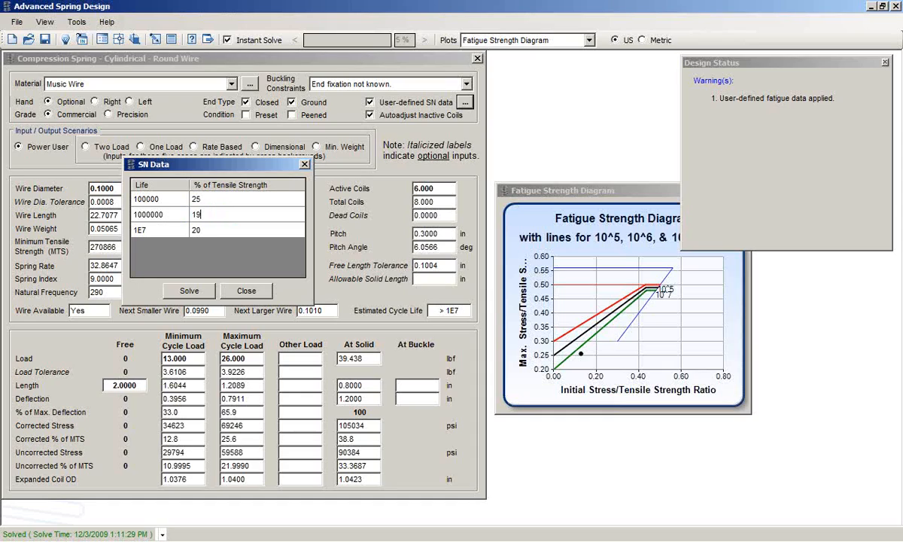
pyautogui.click(210, 231)
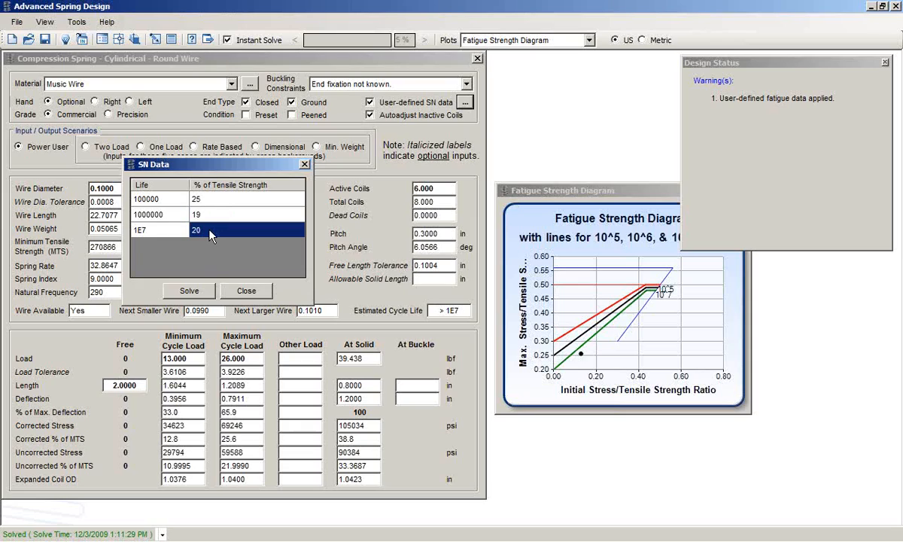
pyautogui.write('12')
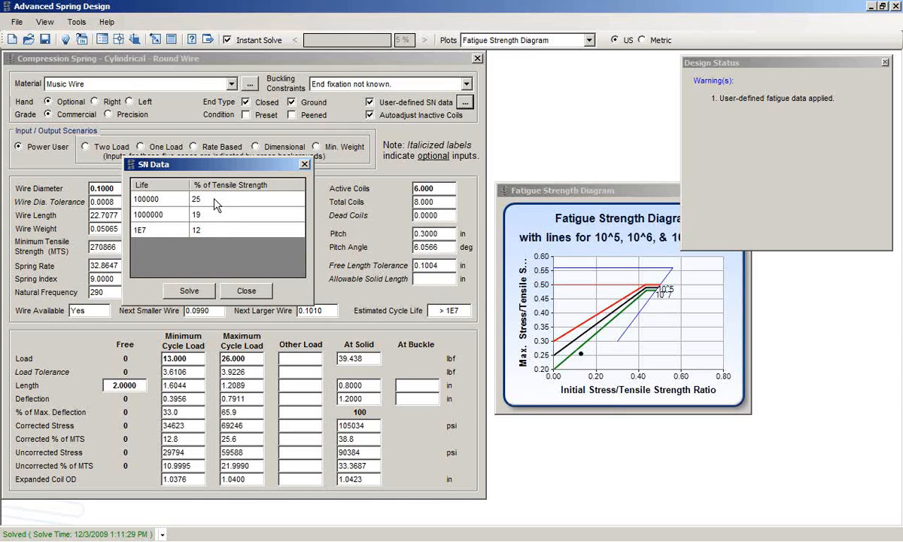
pyautogui.click(184, 286)
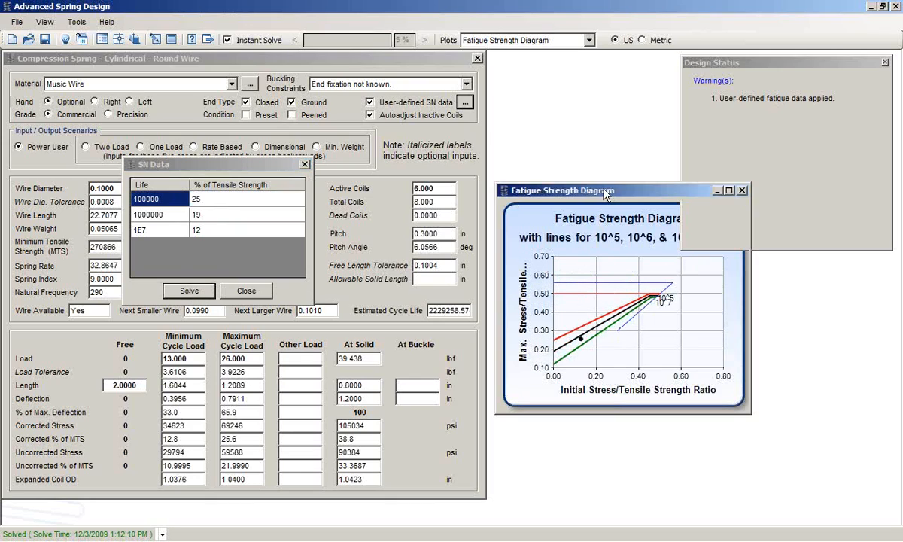
# Examine the design point on the Fatigue Strength Diagram, and close the diagram and the SN data table
pyautogui.moveTo(607, 197); pyautogui.dragTo(494, 122)
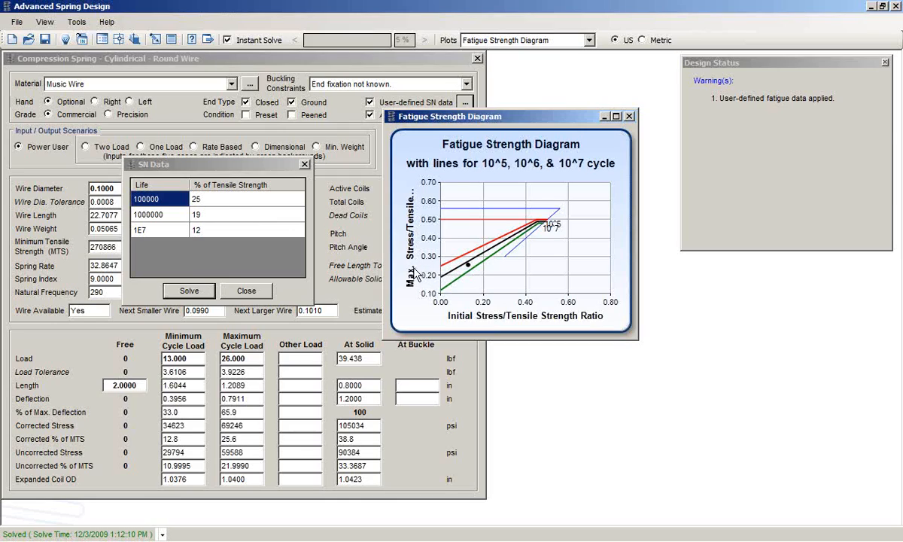
pyautogui.click(467, 264)
pyautogui.click(631, 117)
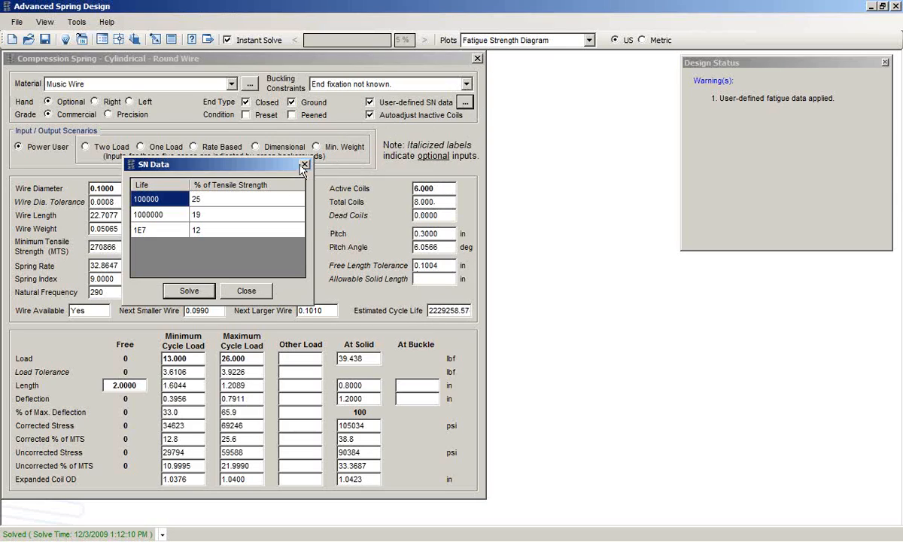
pyautogui.click(246, 290)
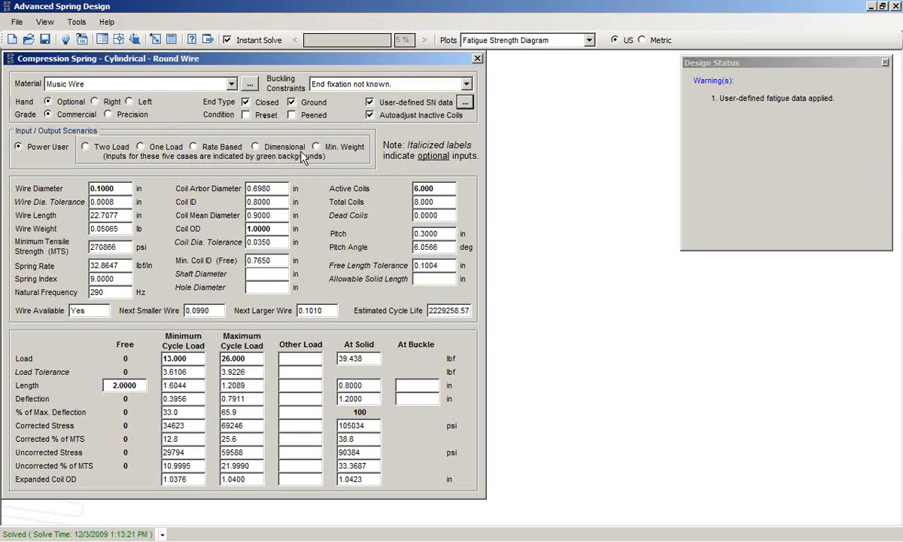
# Start a new single cylindrical round-wire compression spring design without saving the current data
pyautogui.click(17, 22)
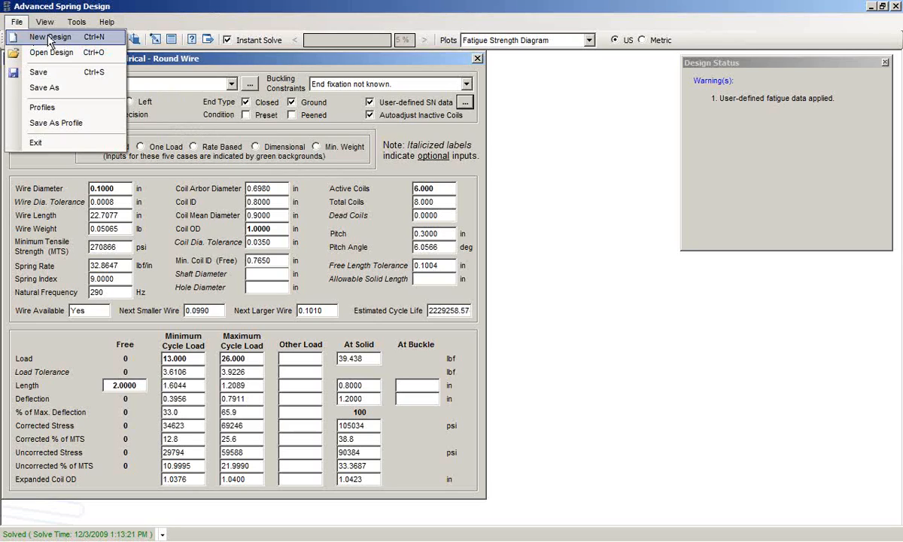
pyautogui.click(48, 38)
pyautogui.click(640, 192)
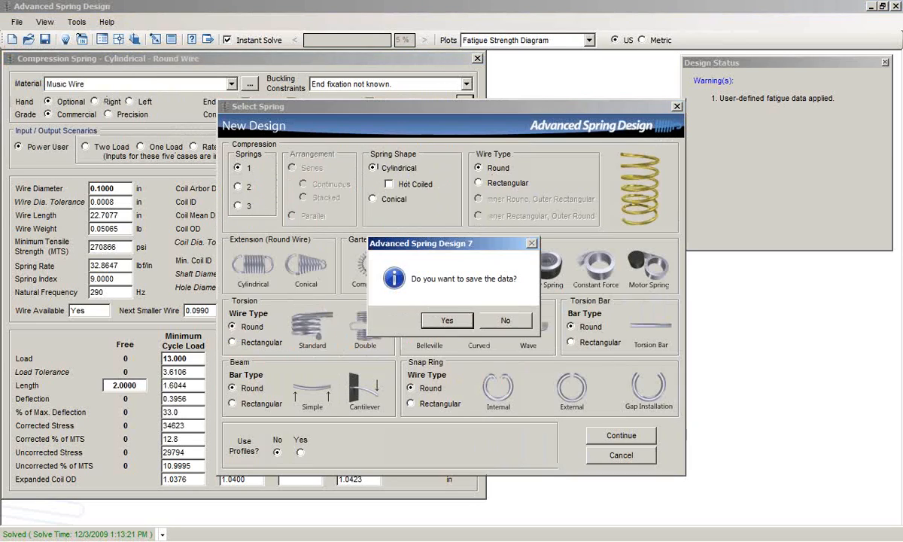
pyautogui.click(507, 320)
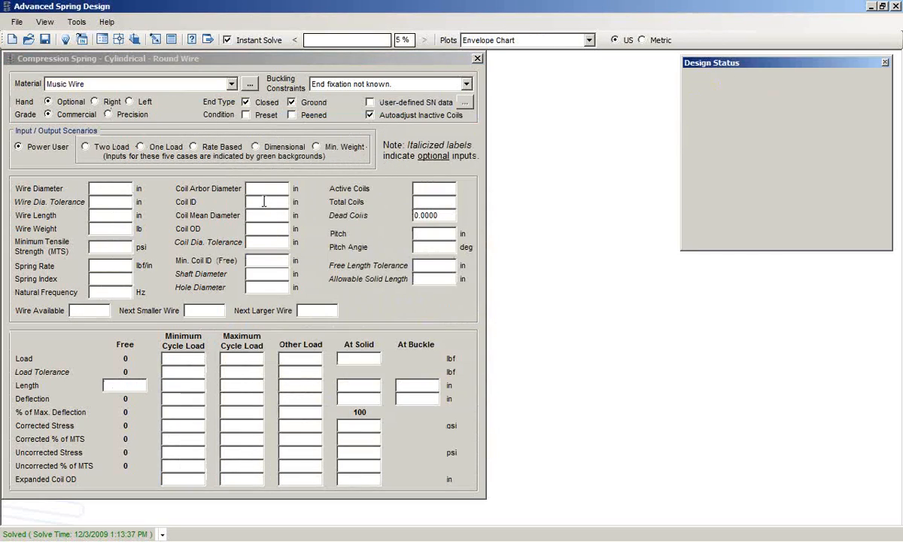
# Switch the design to the Min. Weight scenario and set the Coil OD to 1 in
pyautogui.click(316, 146)
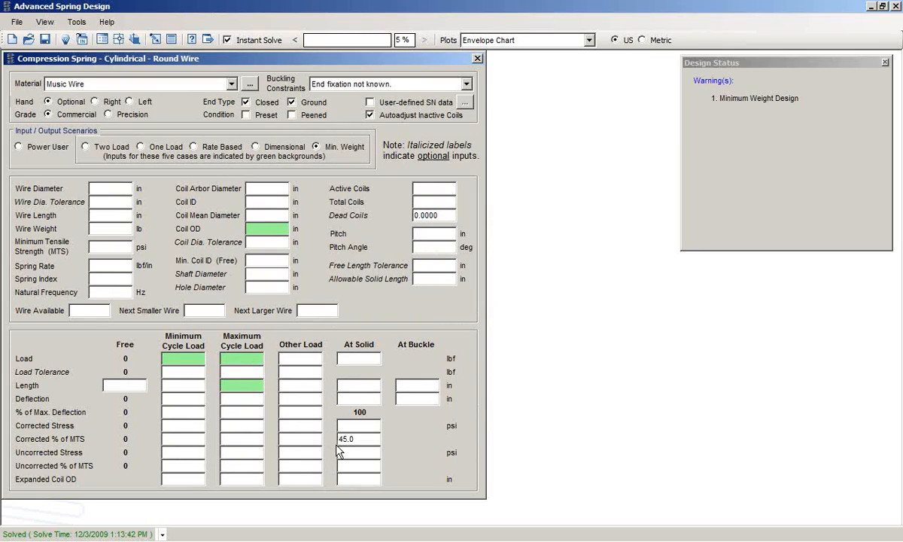
pyautogui.click(364, 439)
pyautogui.click(263, 230)
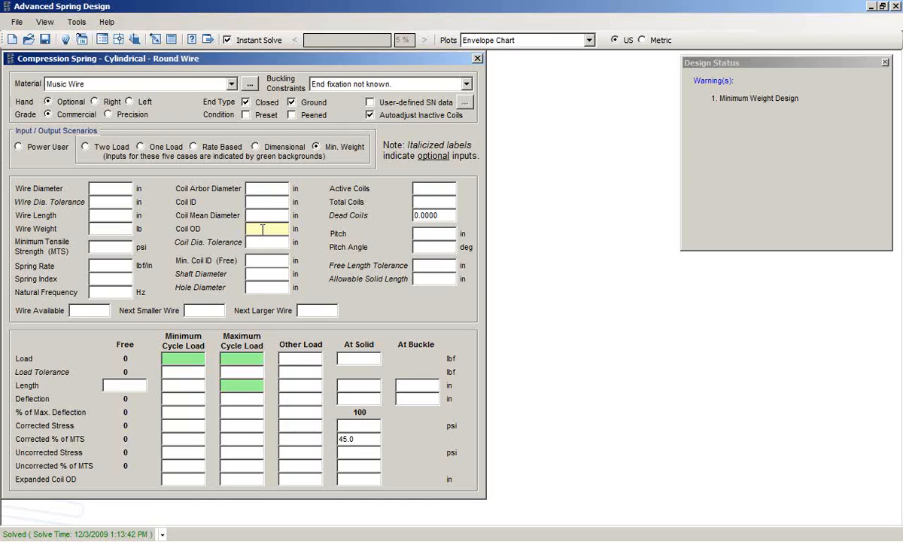
pyautogui.write('1')
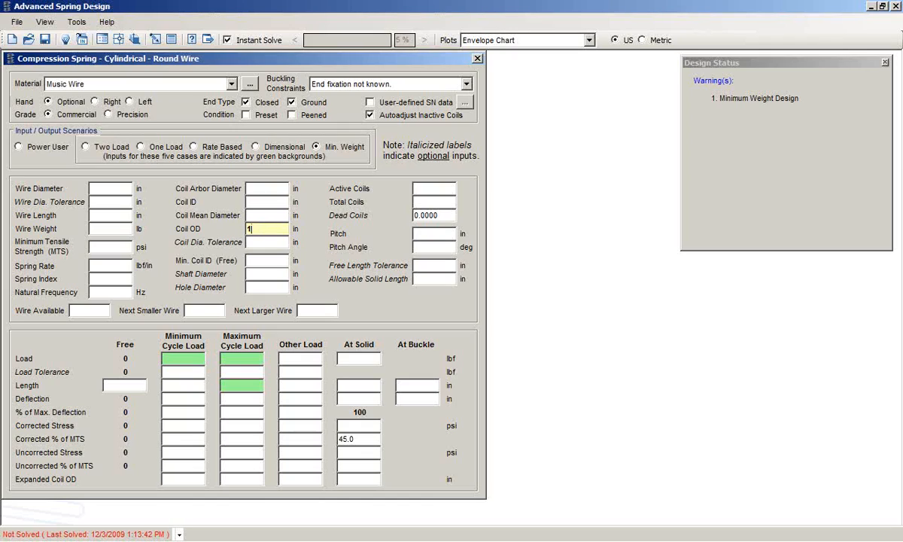
# Set the minimum cycle load to 7 lbf, the maximum cycle load to 30 lbf and its length to 0.75 in, and solve
pyautogui.click(178, 358)
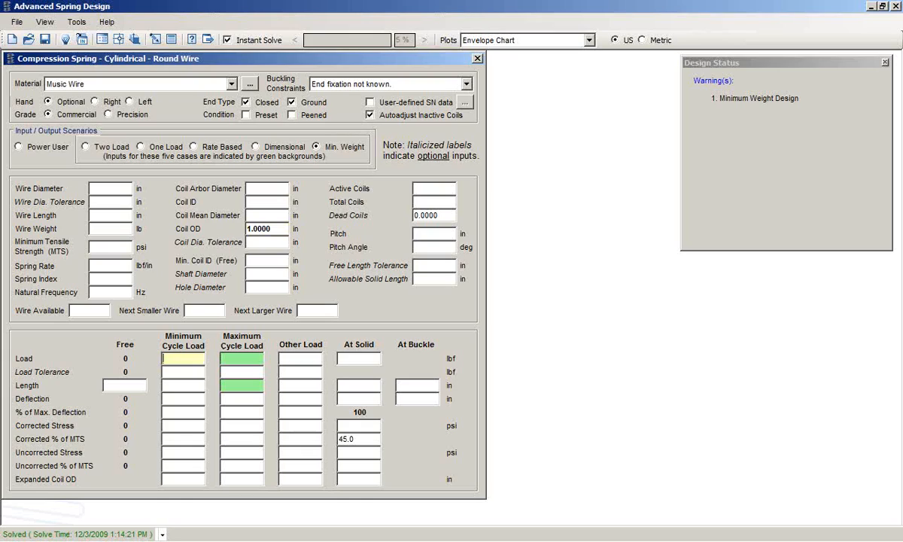
pyautogui.write('7')
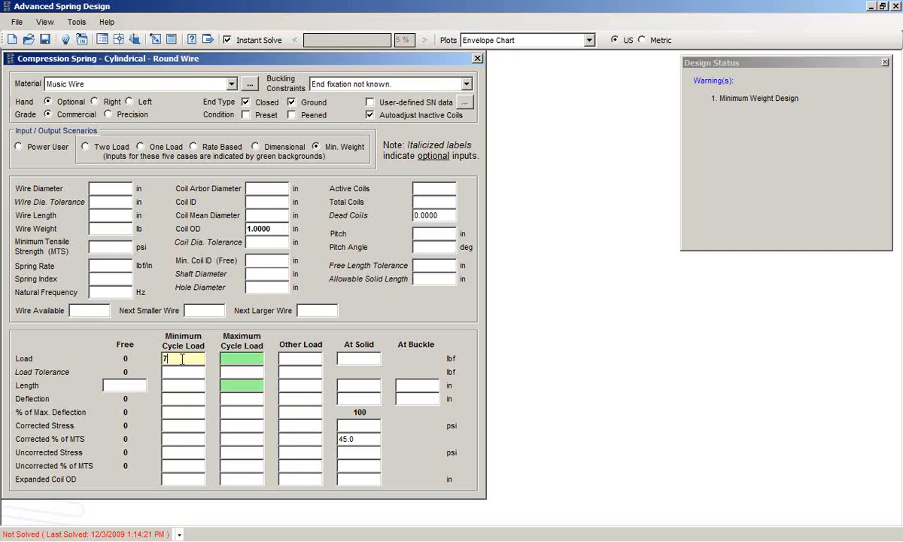
pyautogui.press('Tab')
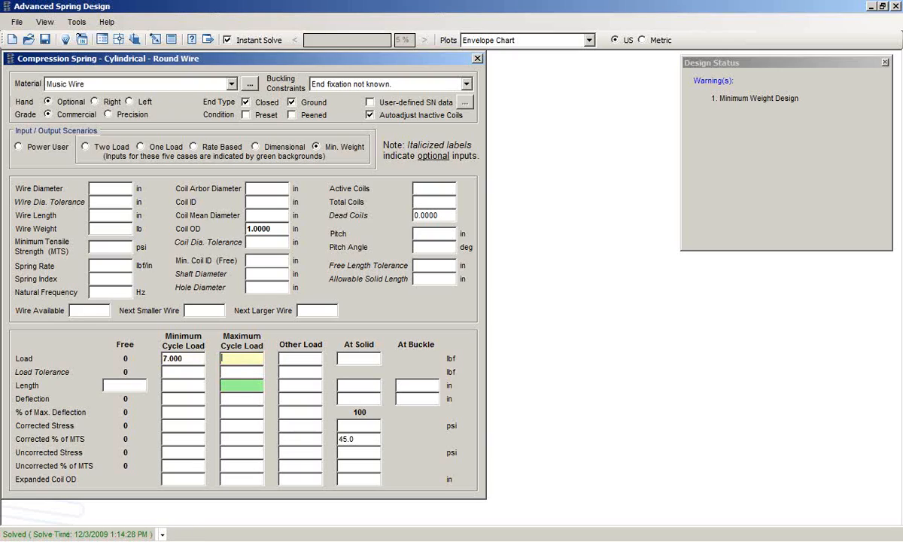
pyautogui.write('30')
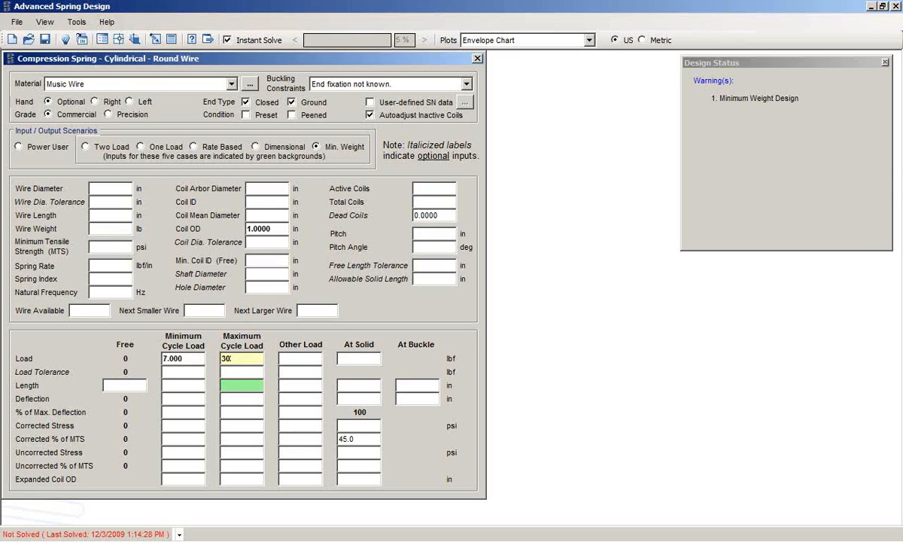
pyautogui.press('Tab')
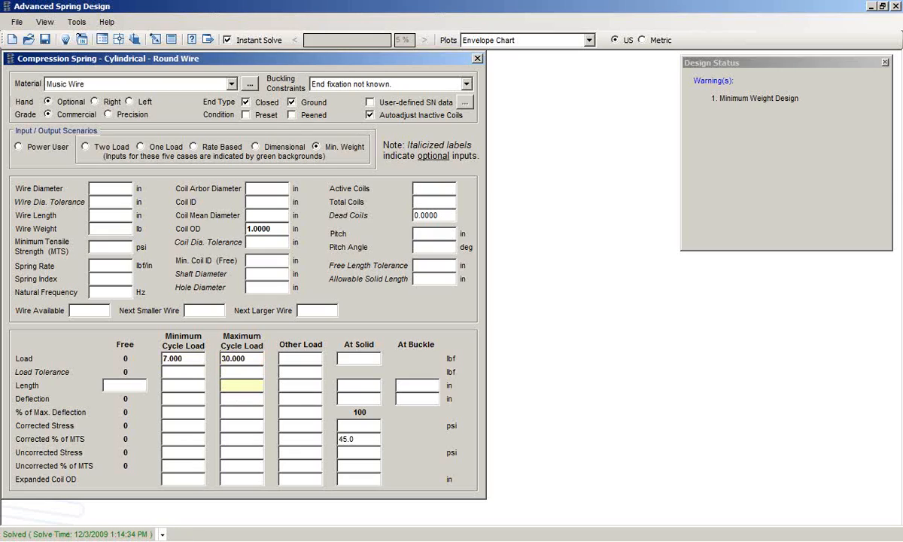
pyautogui.write('.75')
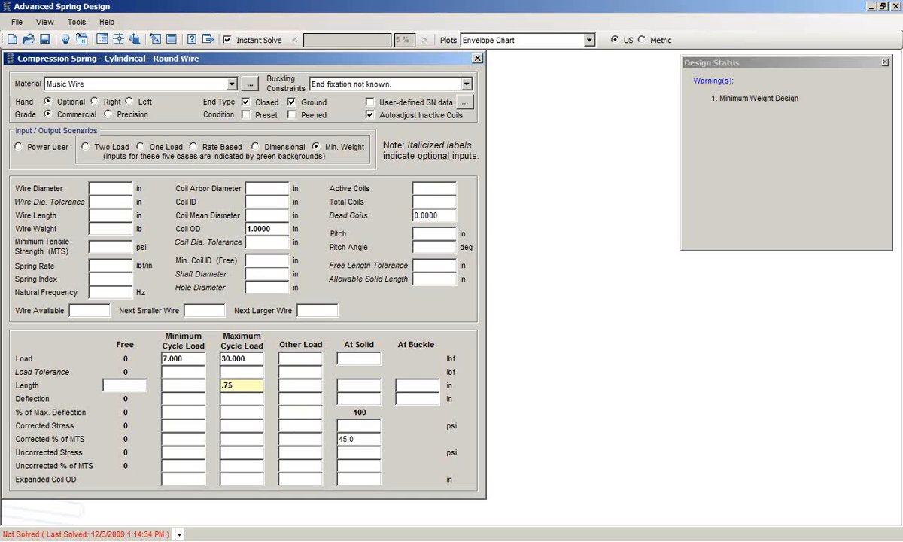
pyautogui.press('Return')
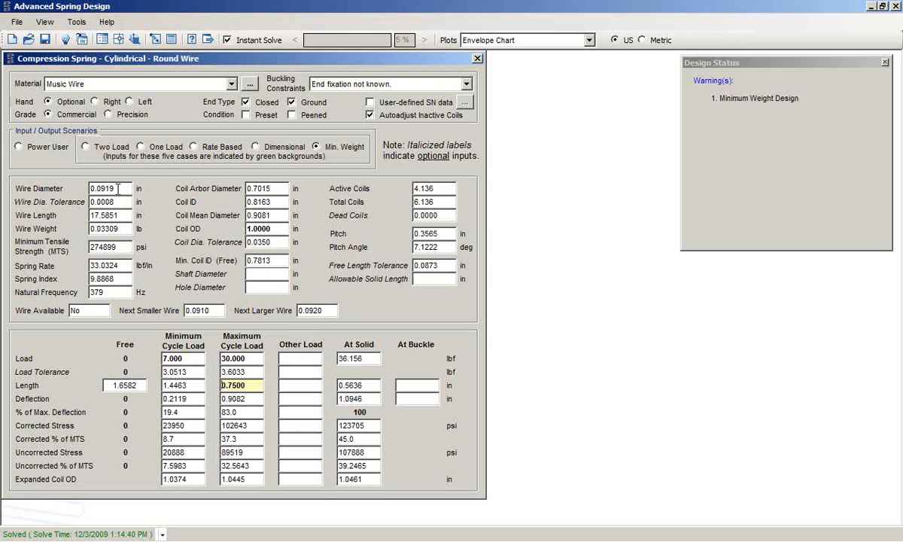
# Set the wire diameter to 0.09 in and clear the Coil OD input so that it is recalculated
pyautogui.click(121, 189)
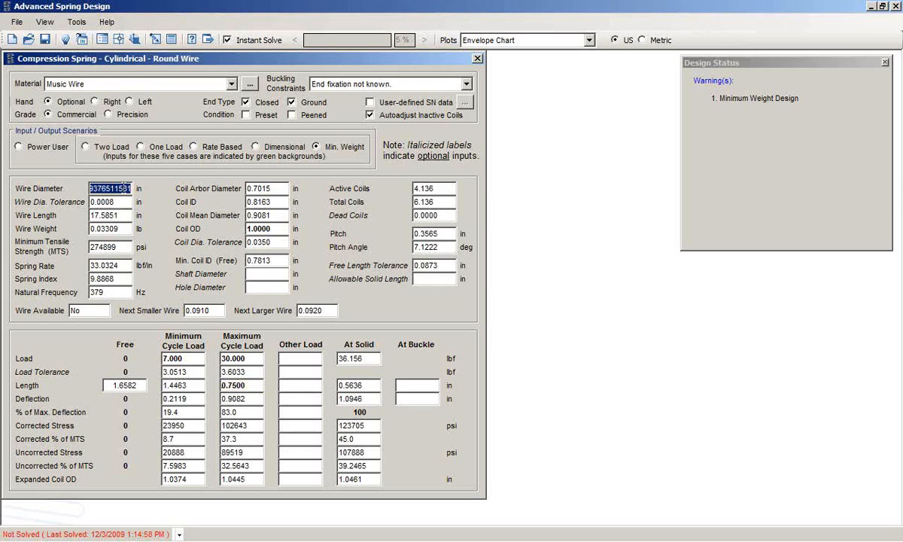
pyautogui.write('.09')
pyautogui.click(279, 227)
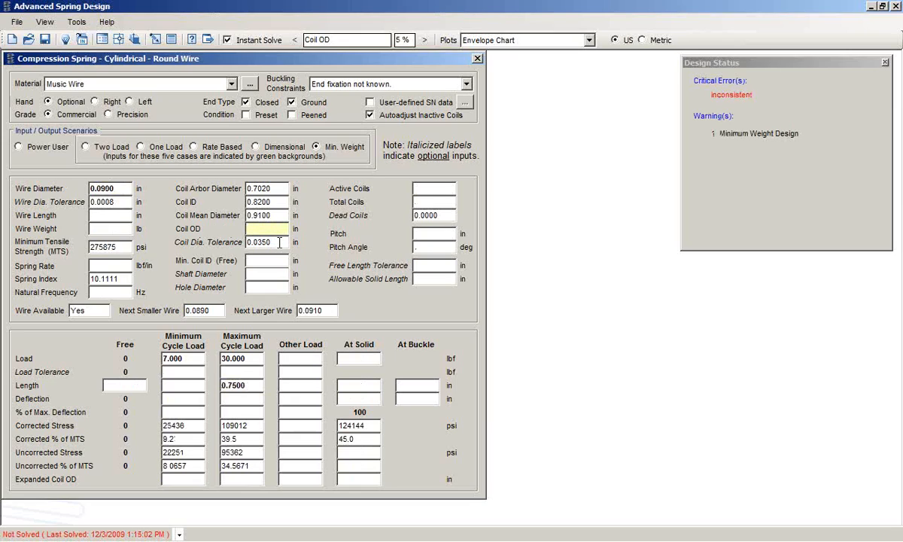
pyautogui.click(279, 243)
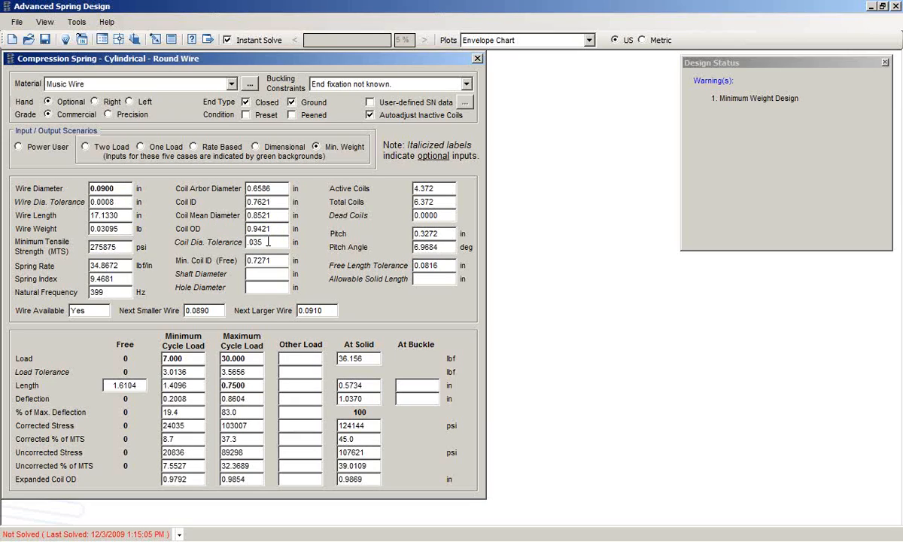